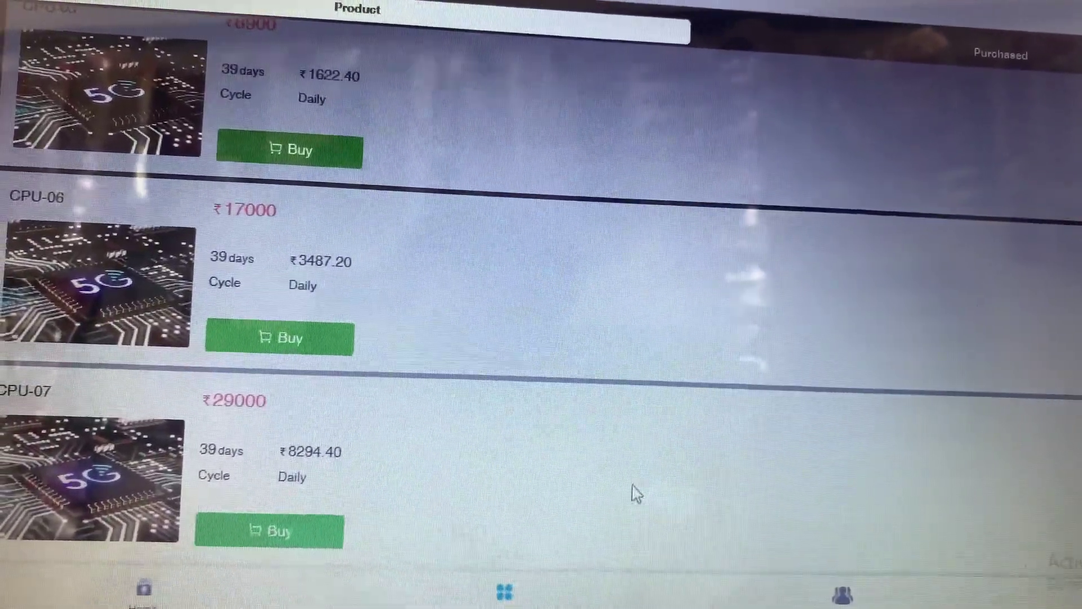
- View the referral code on the Team page, then return to the CPU plan list
{"action": "left_click", "coordinate": [843, 595]}
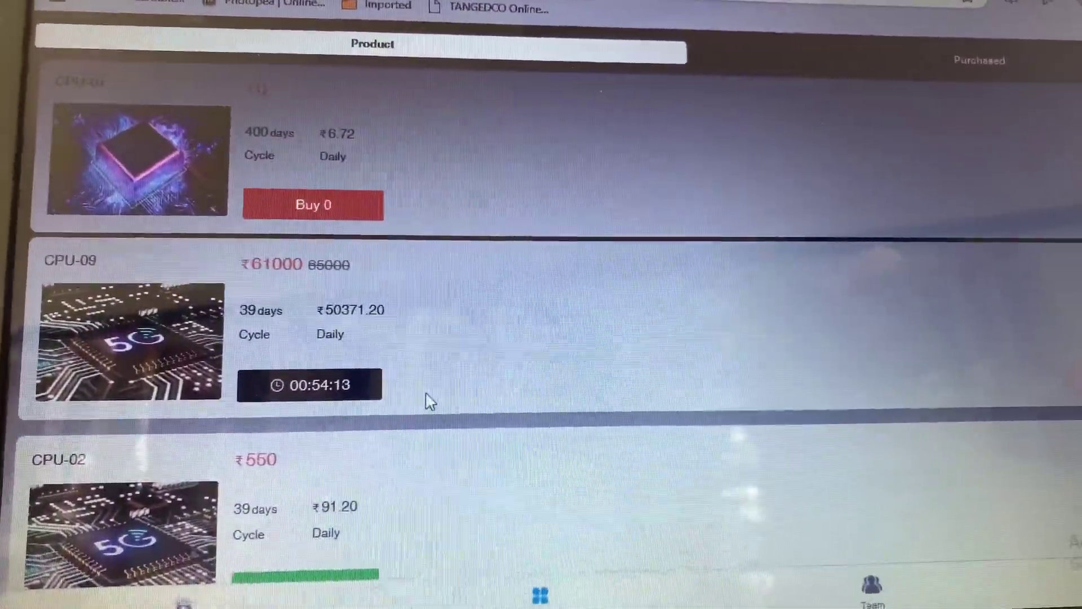
{"action": "scroll", "coordinate": [427, 401], "scroll_direction": "down", "scroll_amount": 2}
{"action": "scroll", "coordinate": [418, 413], "scroll_direction": "down", "scroll_amount": 2}
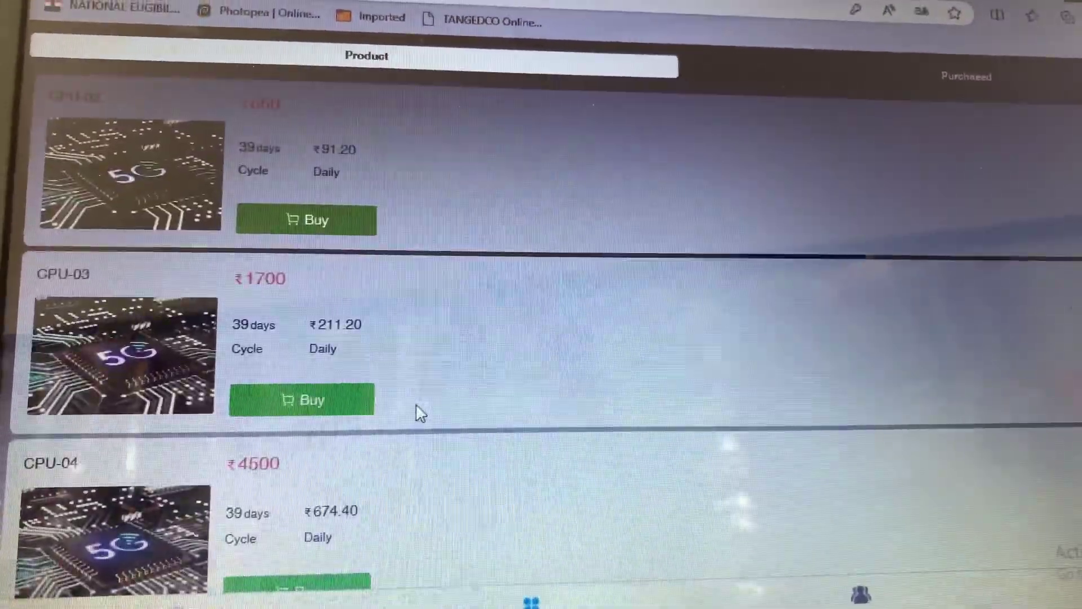
{"action": "scroll", "coordinate": [421, 412], "scroll_direction": "down", "scroll_amount": 3}
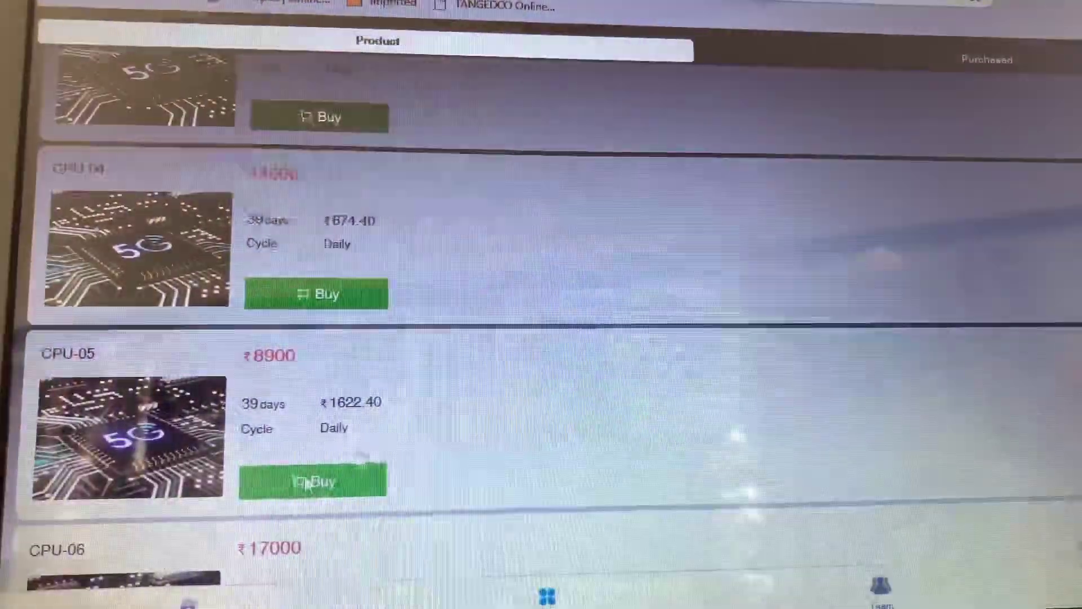
{"action": "scroll", "coordinate": [418, 408], "scroll_direction": "down", "scroll_amount": 2}
{"action": "scroll", "coordinate": [427, 418], "scroll_direction": "down", "scroll_amount": 2}
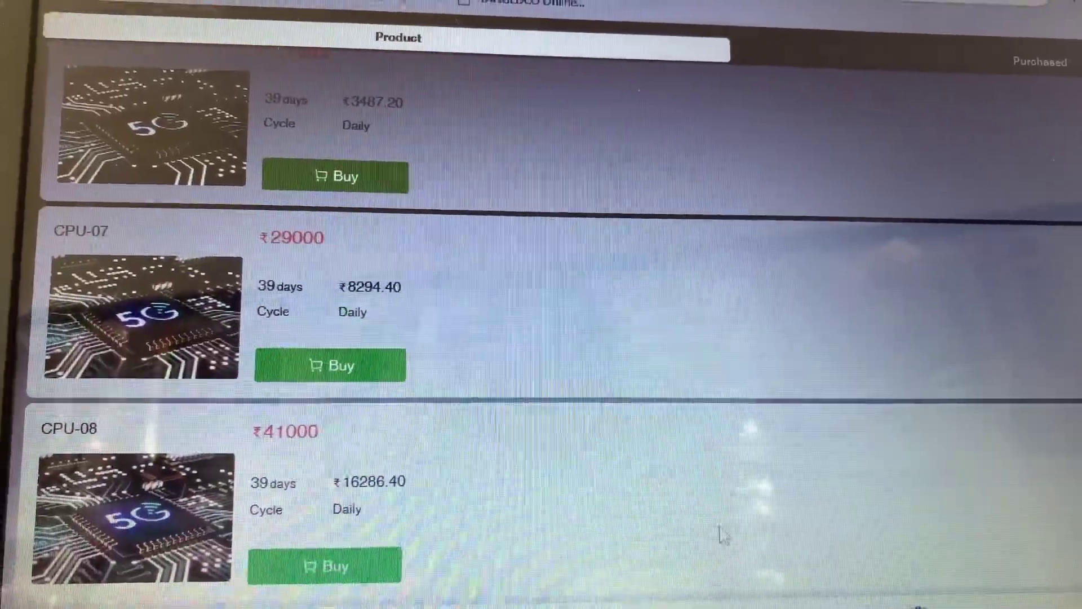
{"action": "scroll", "coordinate": [448, 499], "scroll_direction": "down", "scroll_amount": 3}
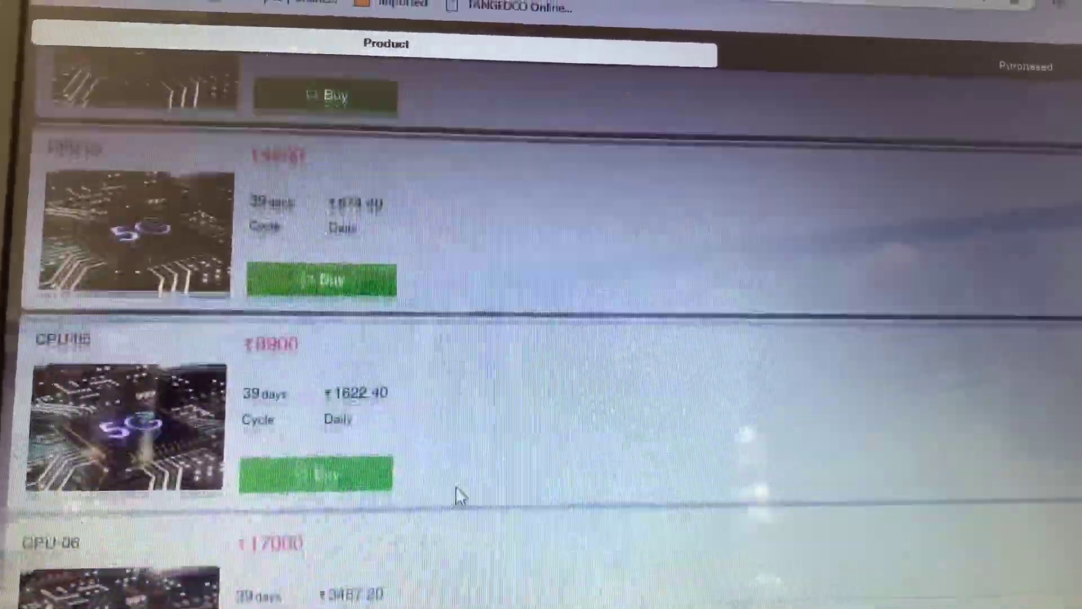
{"action": "scroll", "coordinate": [454, 495], "scroll_direction": "down", "scroll_amount": 3}
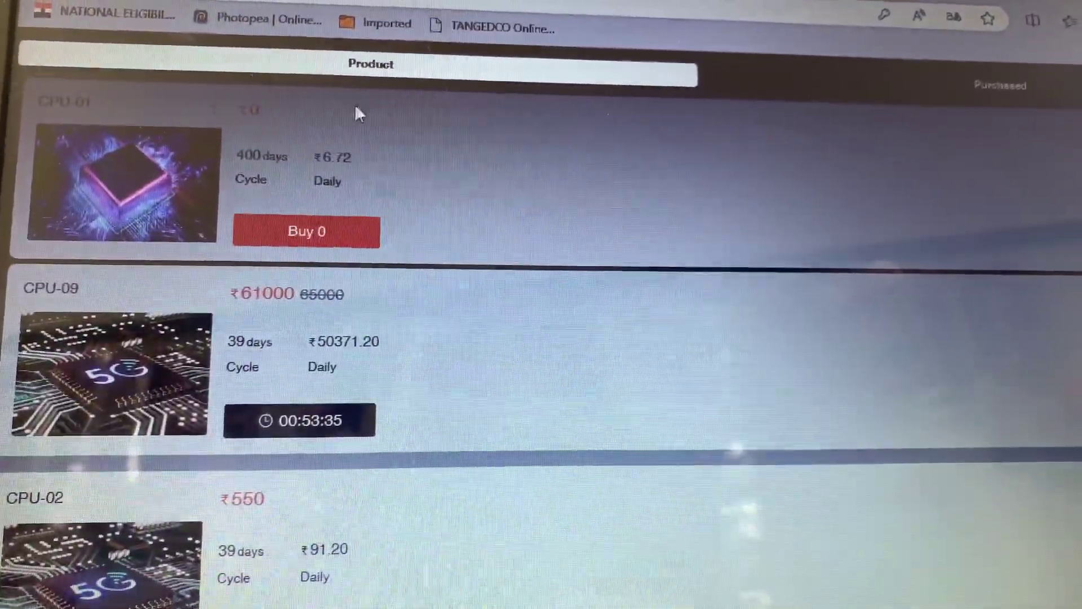